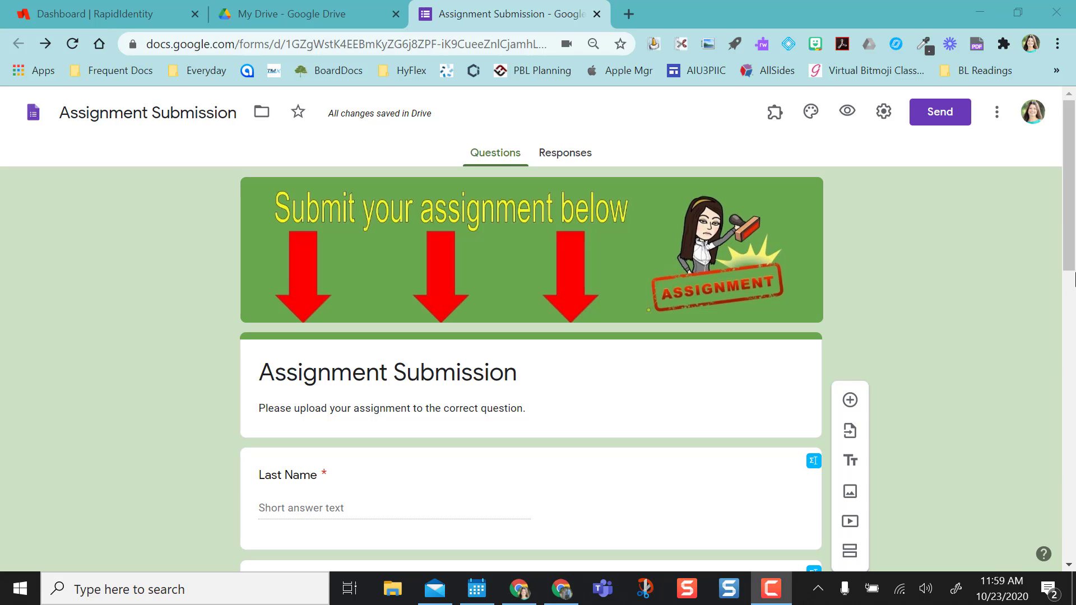
left_click_drag(1073, 251, 1072, 288)
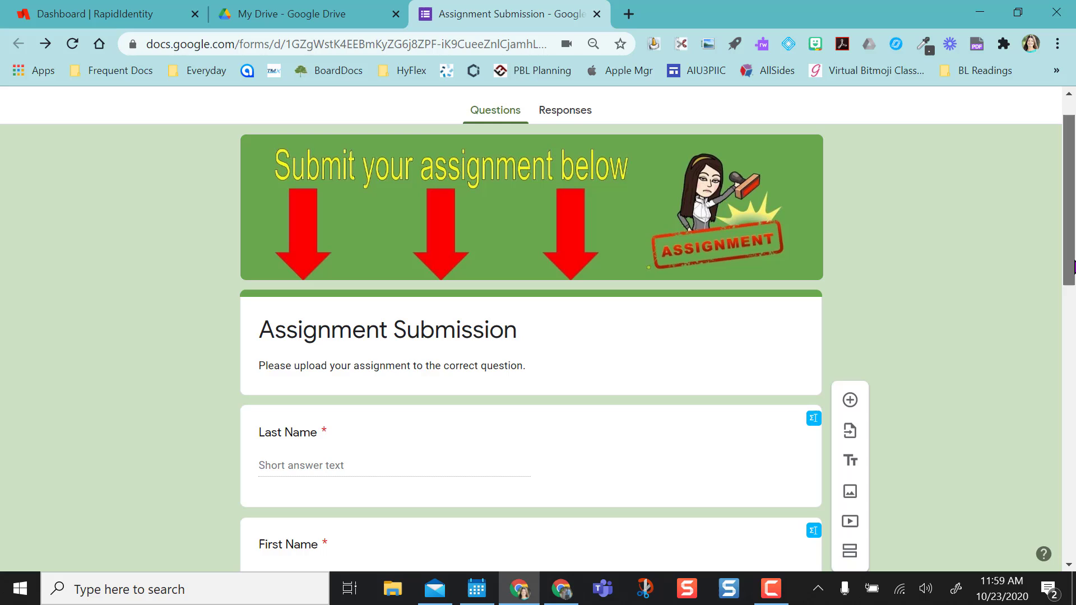
scroll(1073, 288, "up", 2)
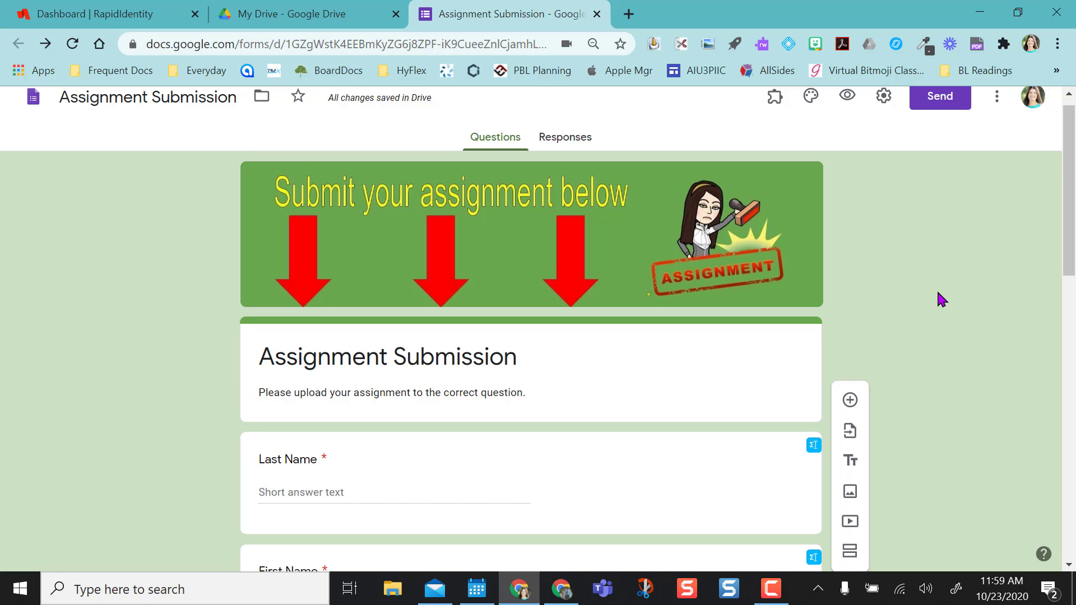
scroll(602, 389, "down", 2)
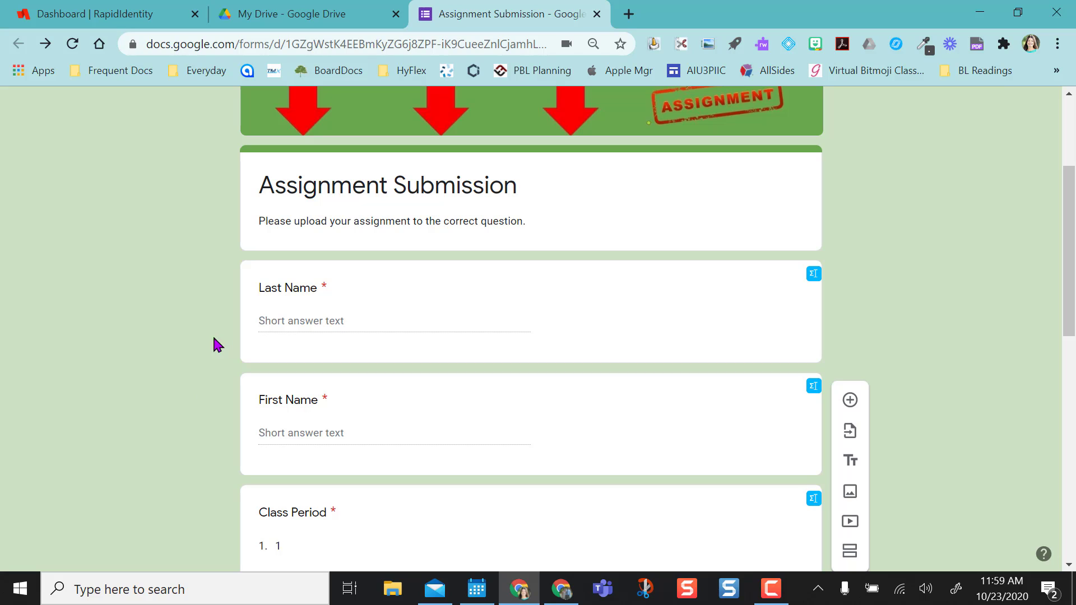
scroll(210, 387, "down", 1)
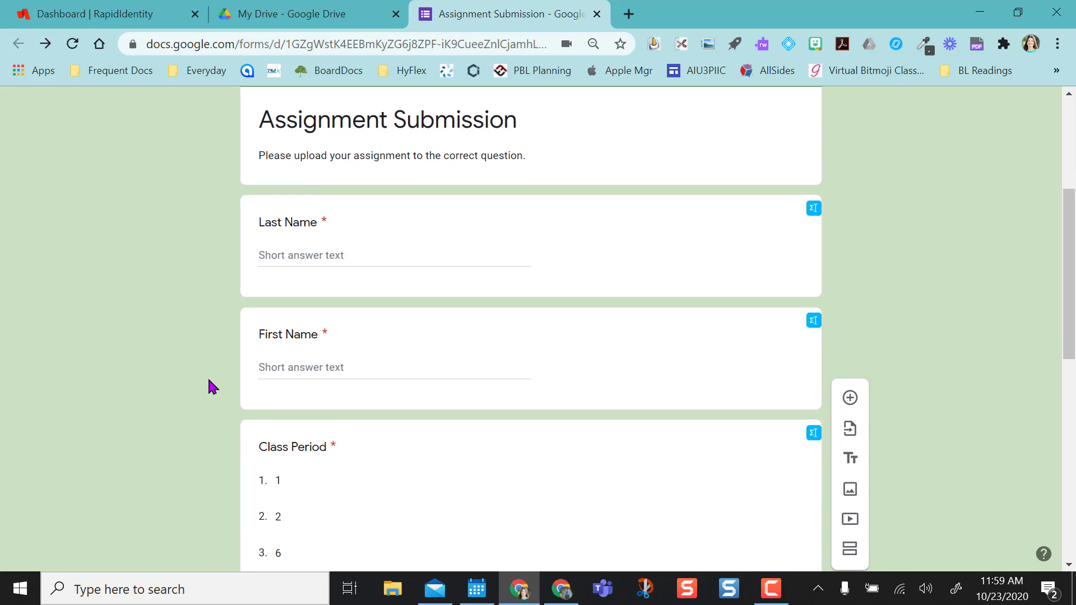
scroll(210, 386, "down", 1)
scroll(210, 386, "down", 1)
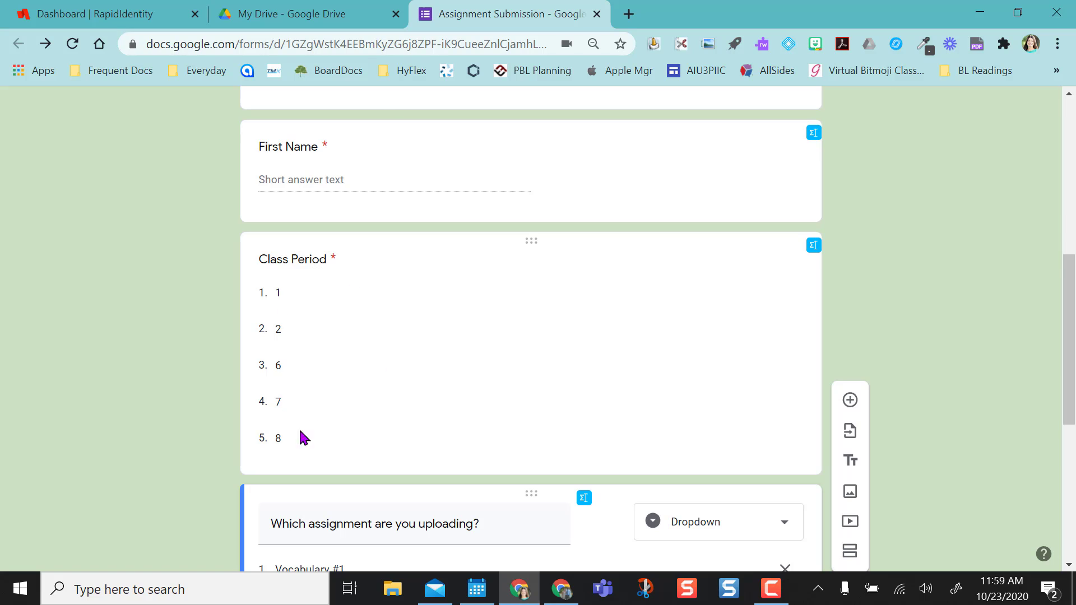
scroll(164, 471, "down", 3)
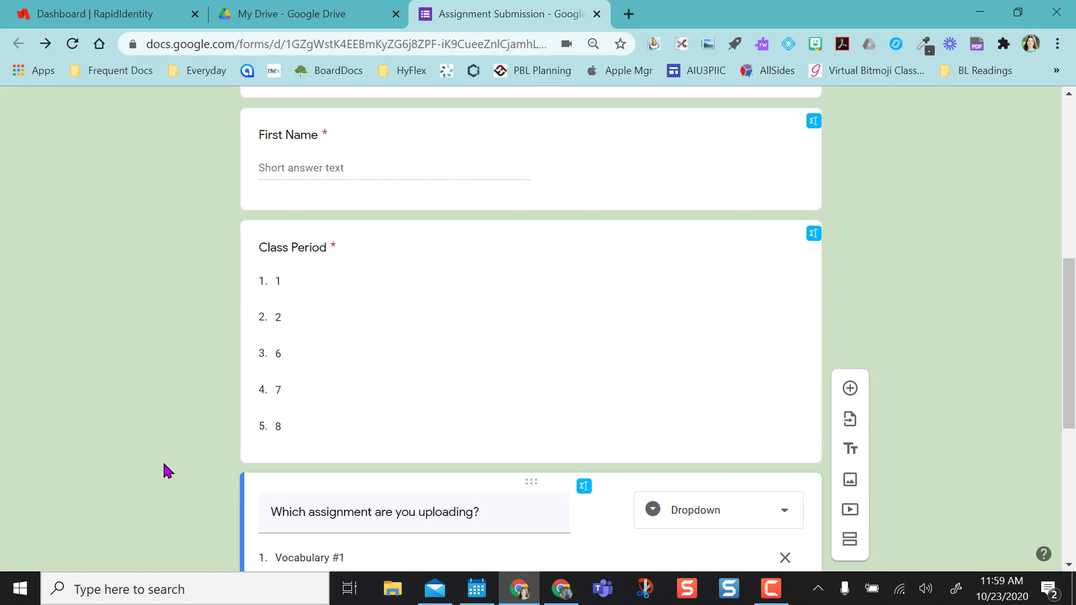
scroll(164, 471, "down", 1)
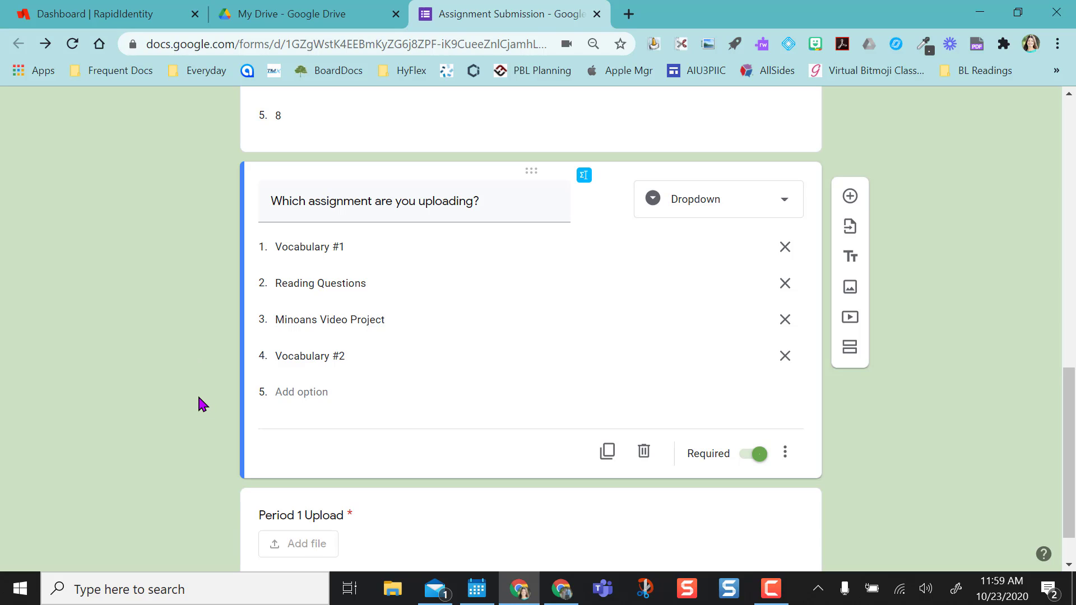
scroll(198, 397, "down", 1)
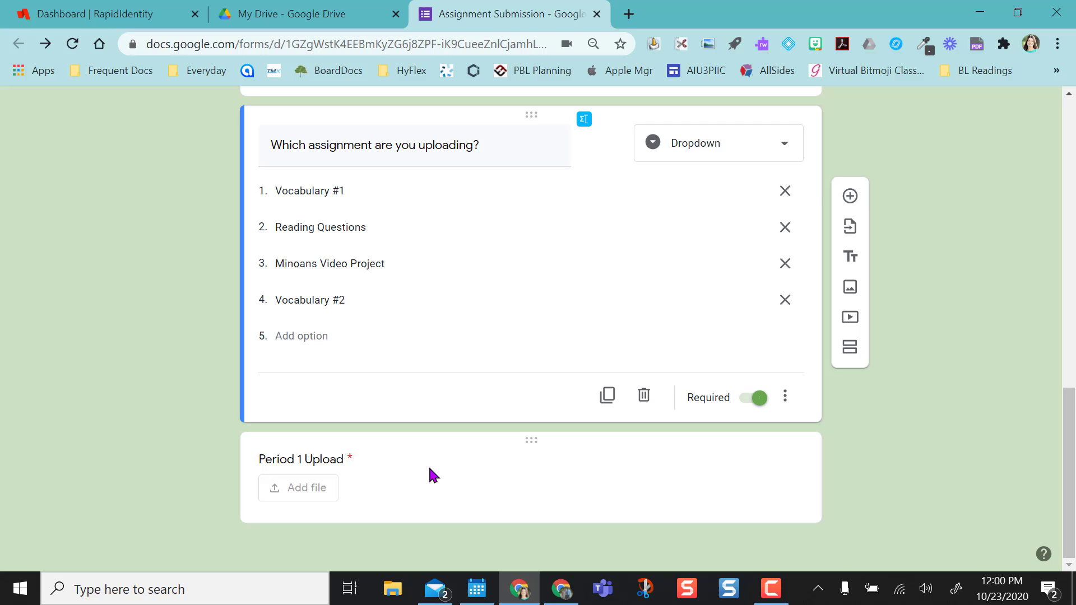
- Add a File upload question titled 'Period 2 Upload' below Period 1 Upload
left_click(552, 482)
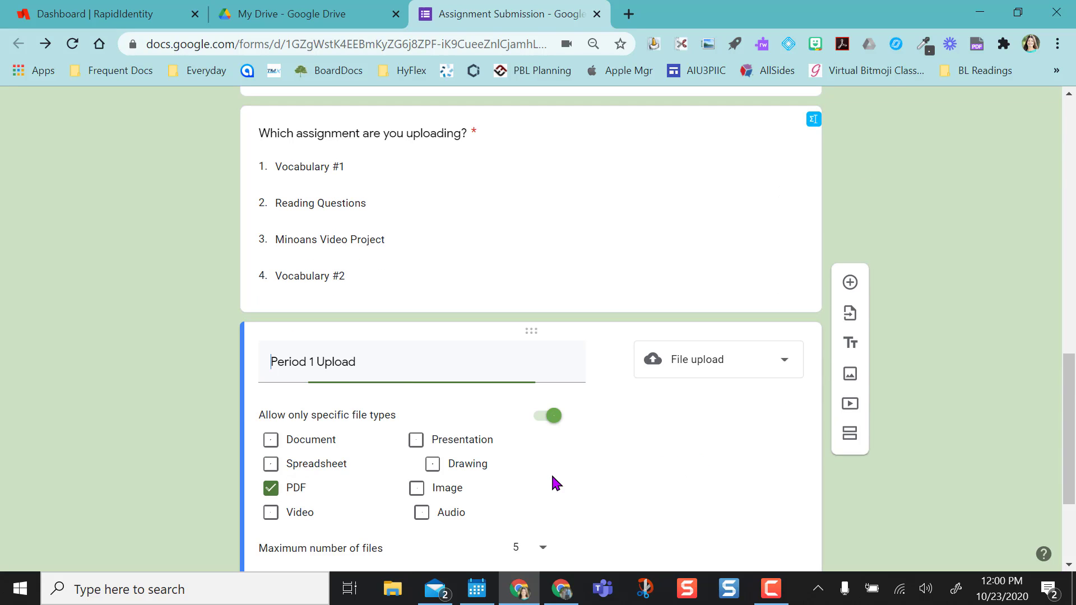
scroll(645, 487, "down", 2)
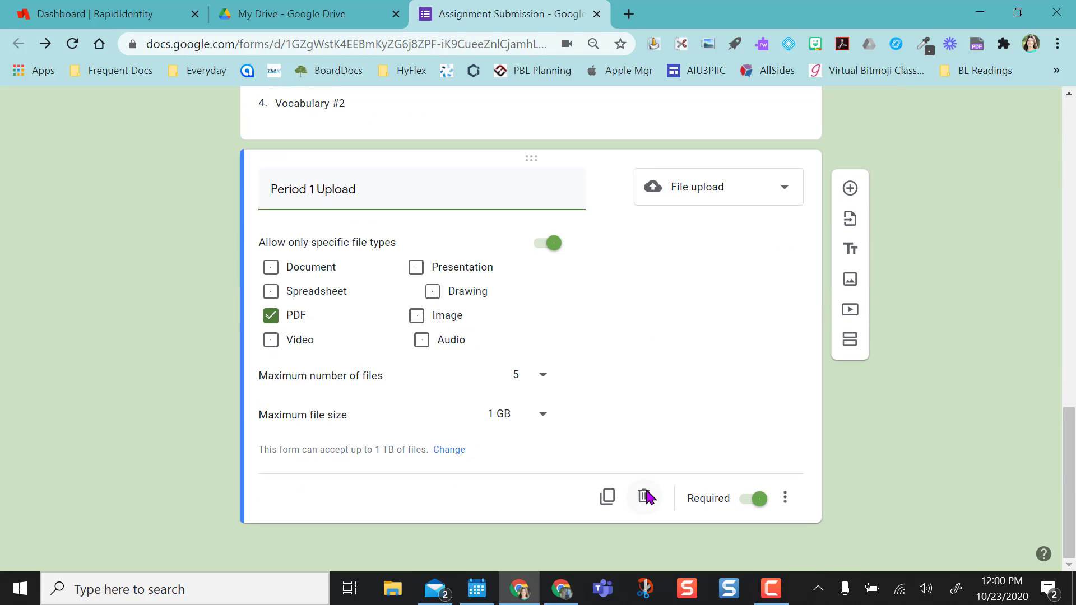
left_click(850, 197)
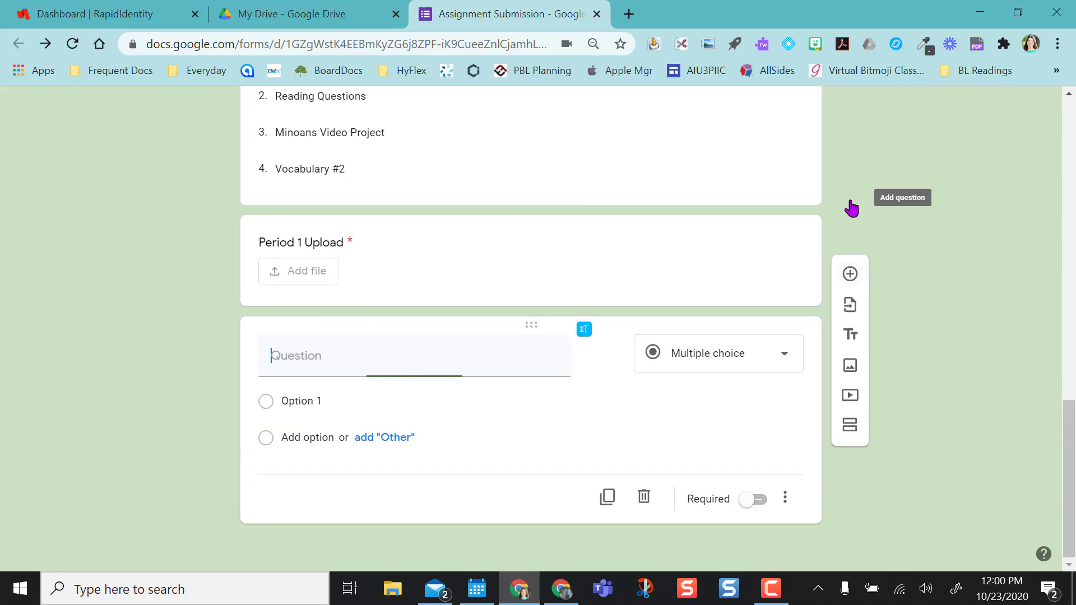
left_click(784, 362)
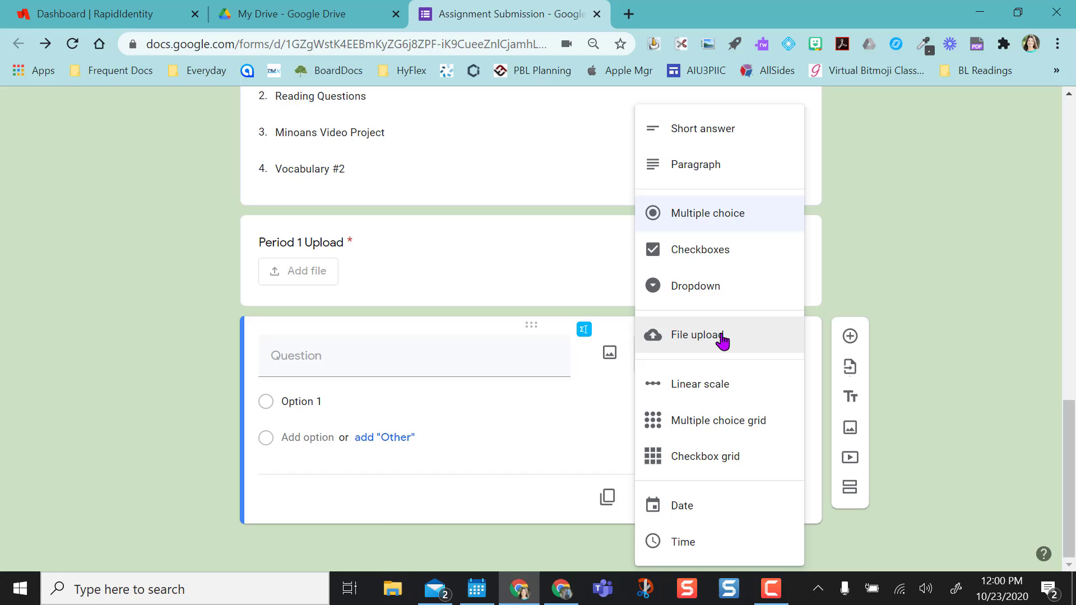
left_click(698, 341)
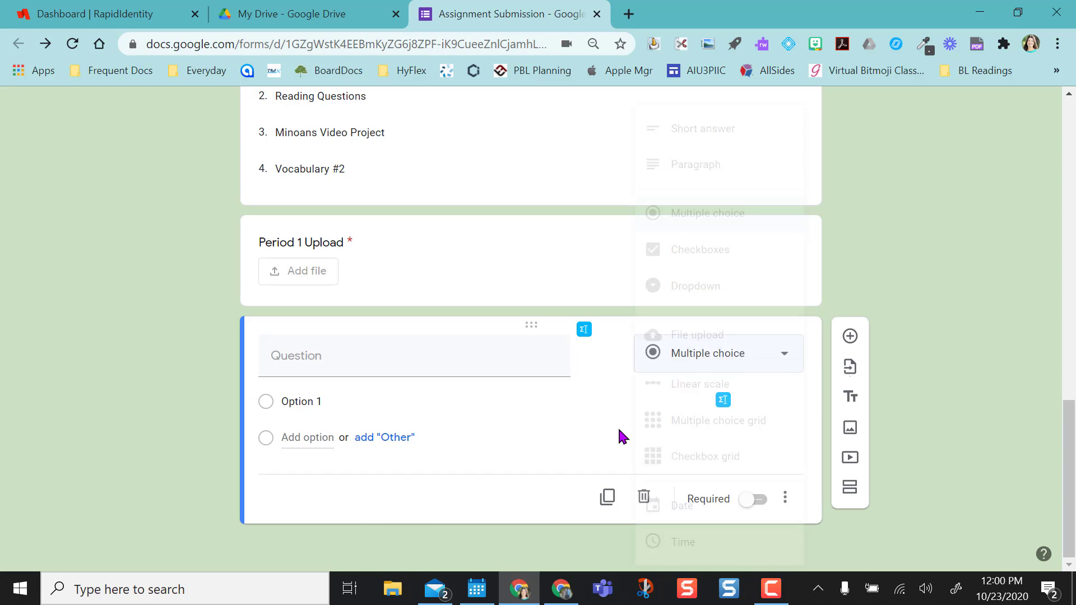
left_click(785, 361)
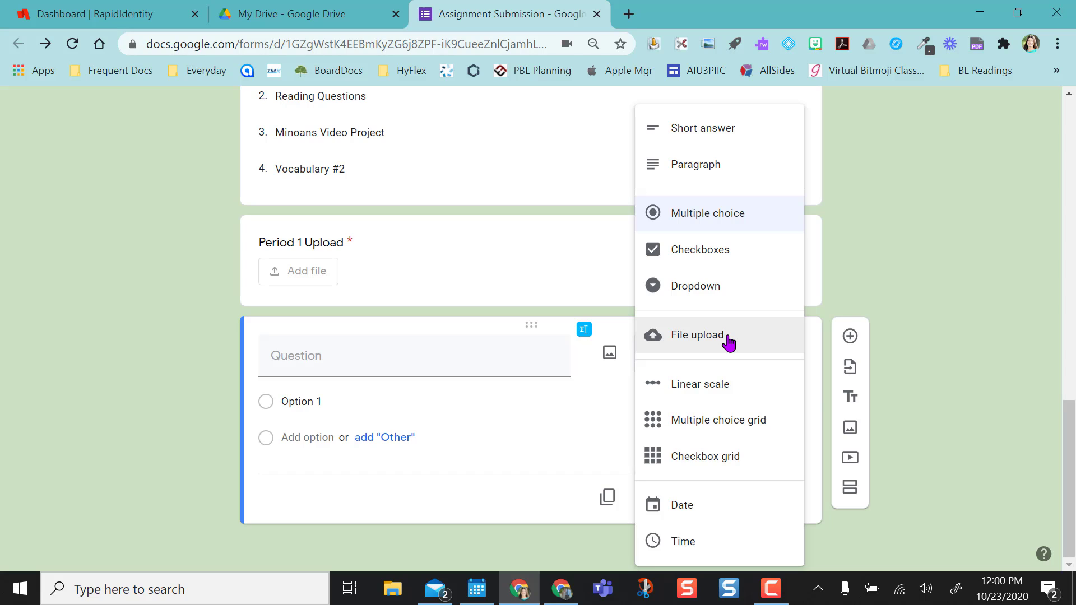
left_click(726, 341)
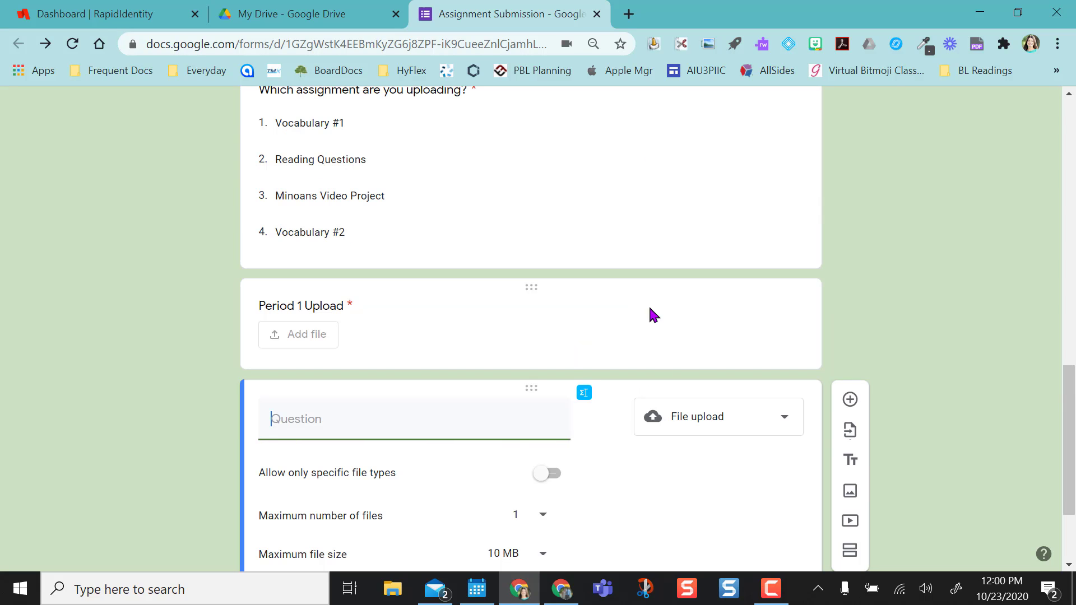
scroll(644, 509, "down", 2)
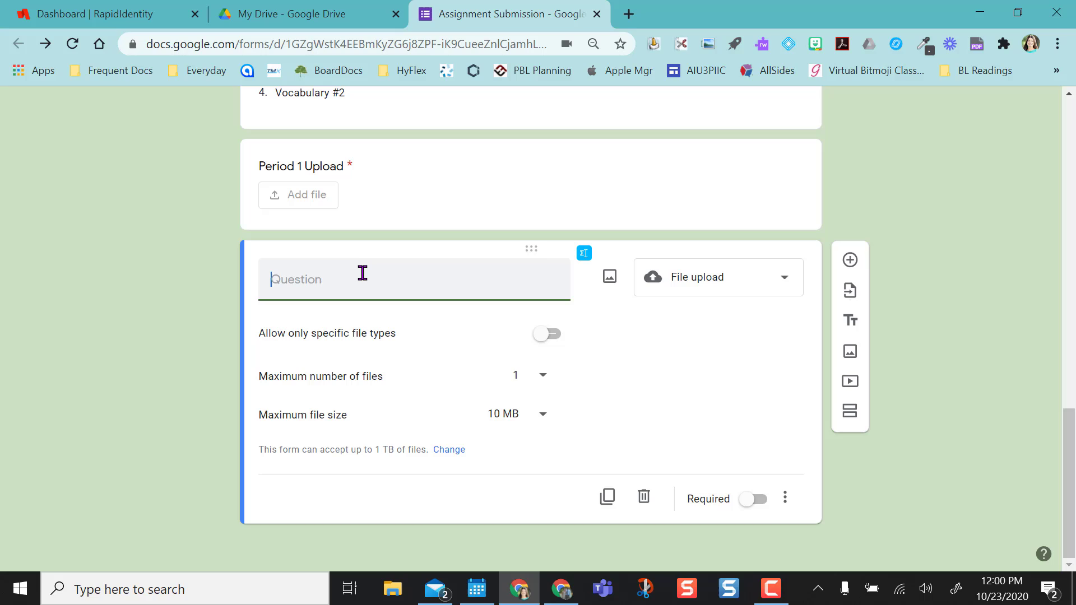
type("Period 2 Upload")
left_click(191, 389)
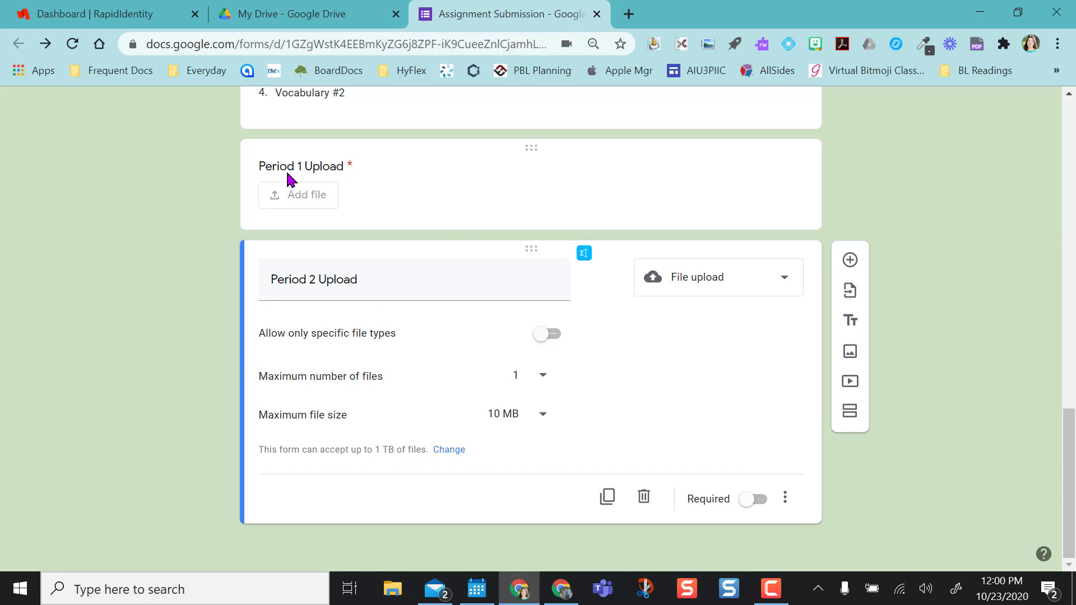
- Switch off Required on Period 1 Upload, then return to editing Period 2 Upload
left_click(501, 187)
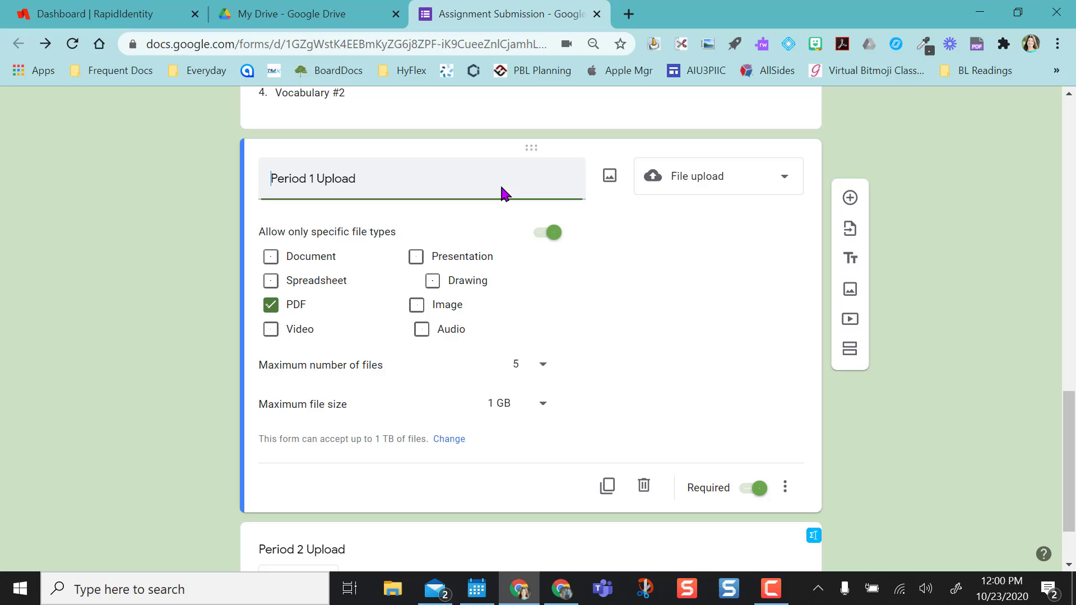
left_click(759, 489)
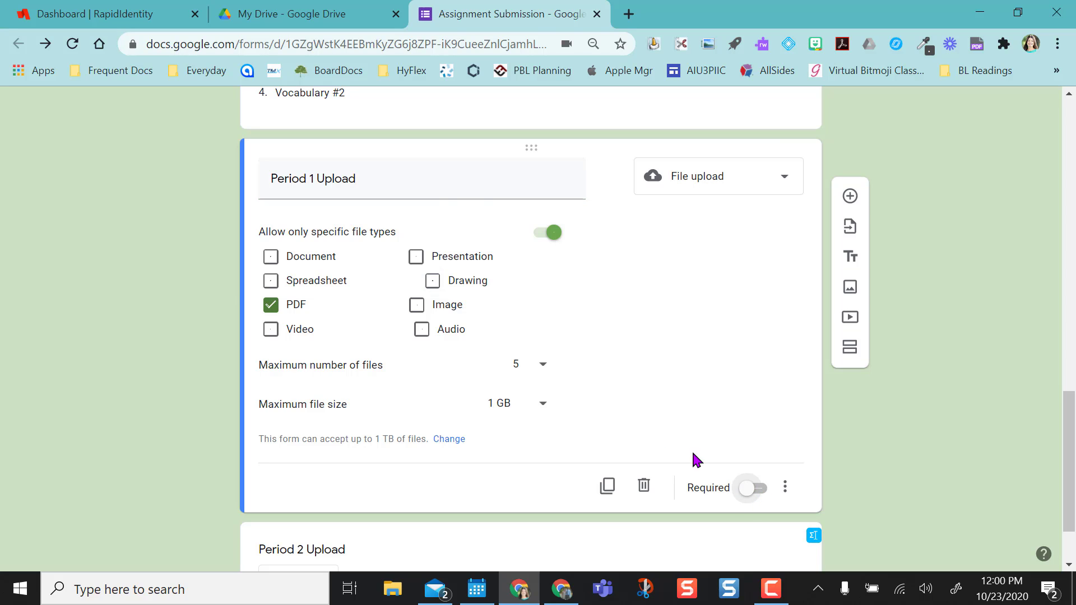
scroll(153, 391, "down", 1)
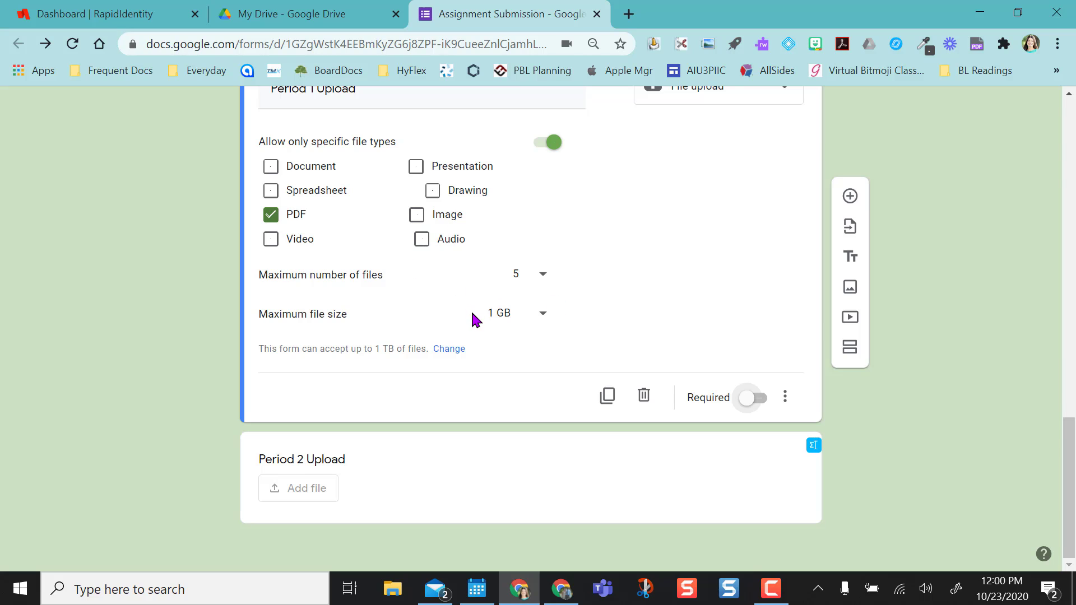
scroll(473, 324, "up", 1)
scroll(473, 324, "down", 1)
left_click(457, 450)
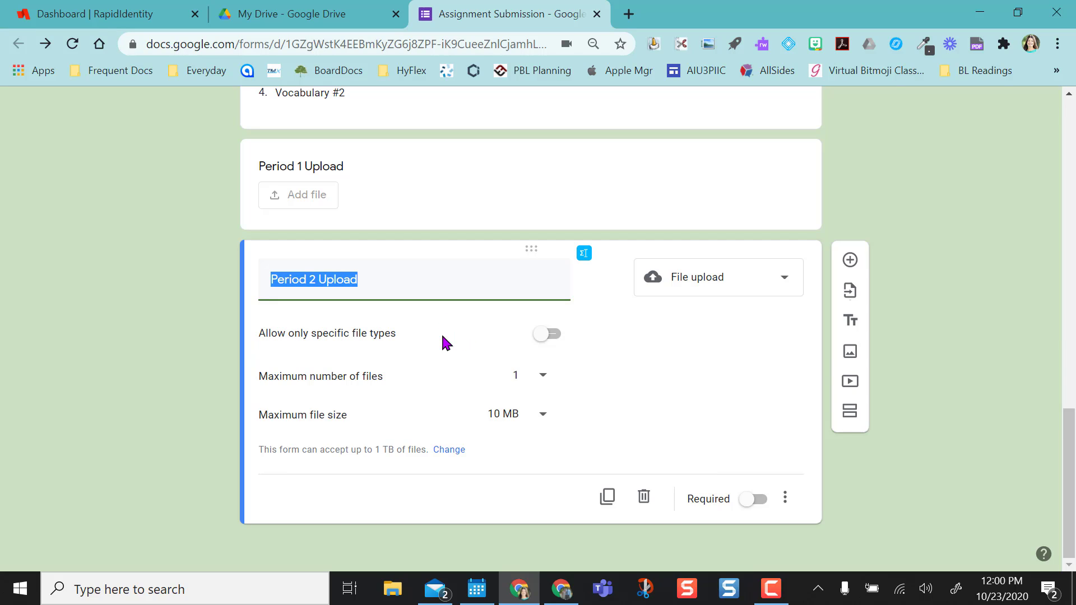
- Leave Period 2 Upload accepting any file type, with the specific-types restriction off
left_click(211, 341)
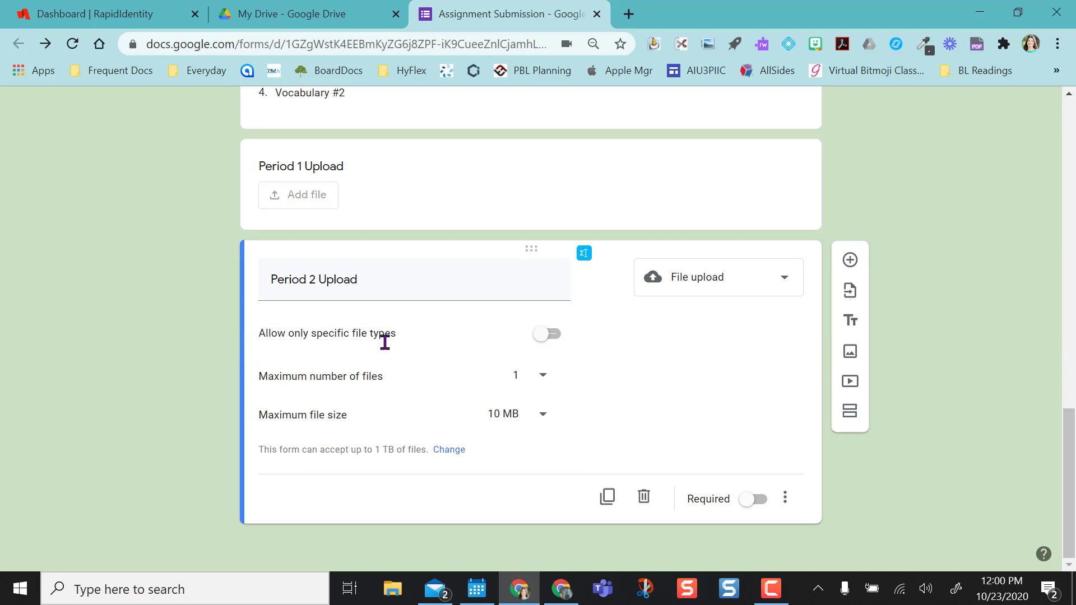
left_click(543, 337)
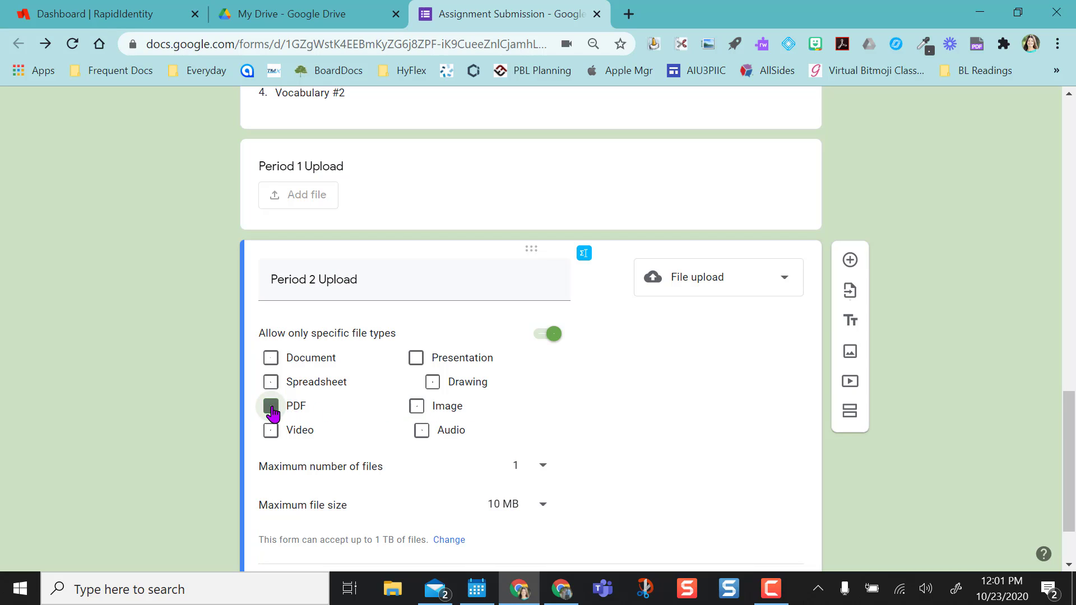
left_click(554, 336)
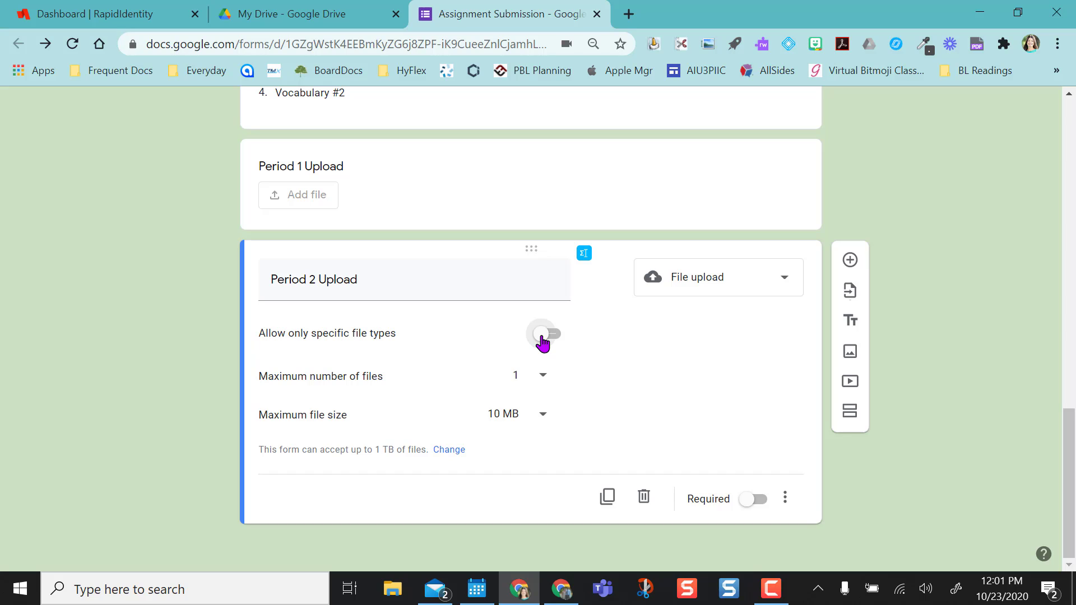
left_click(542, 339)
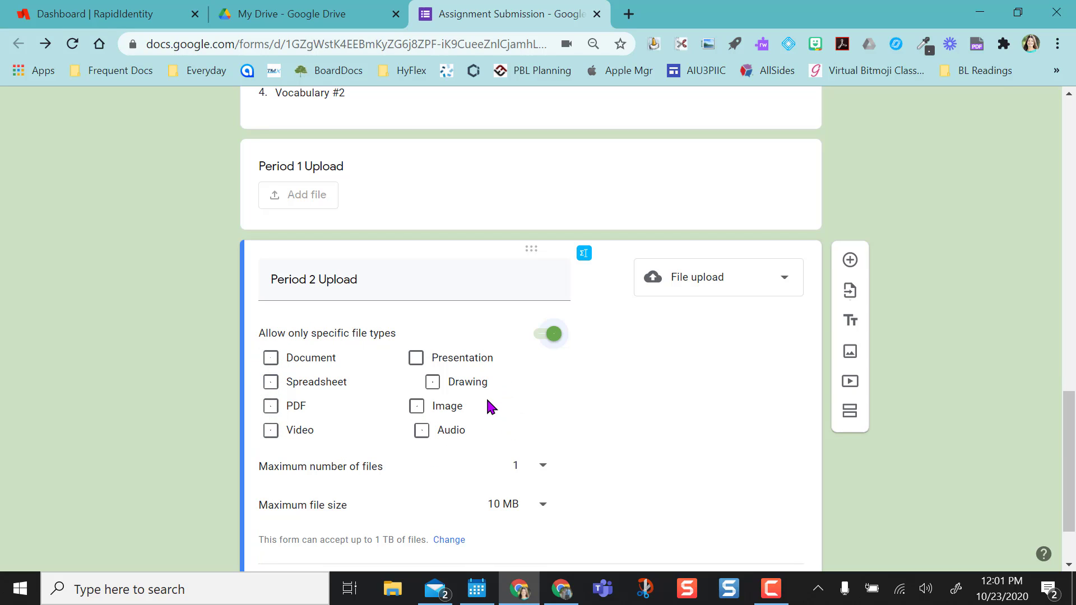
left_click(556, 337)
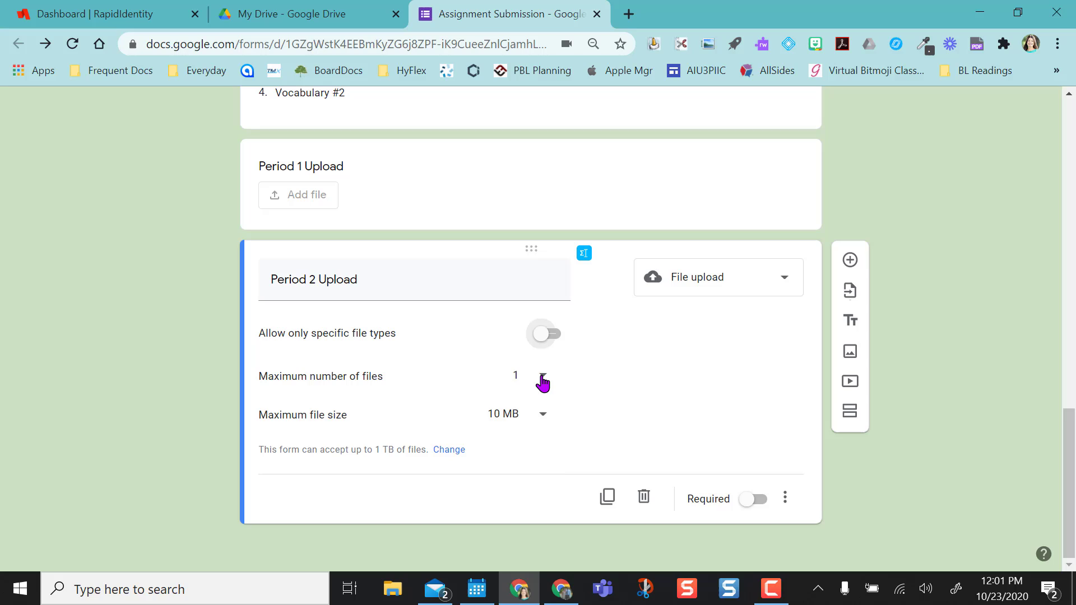
- Allow up to 5 files of at most 1 GB each on Period 2 Upload
left_click(542, 380)
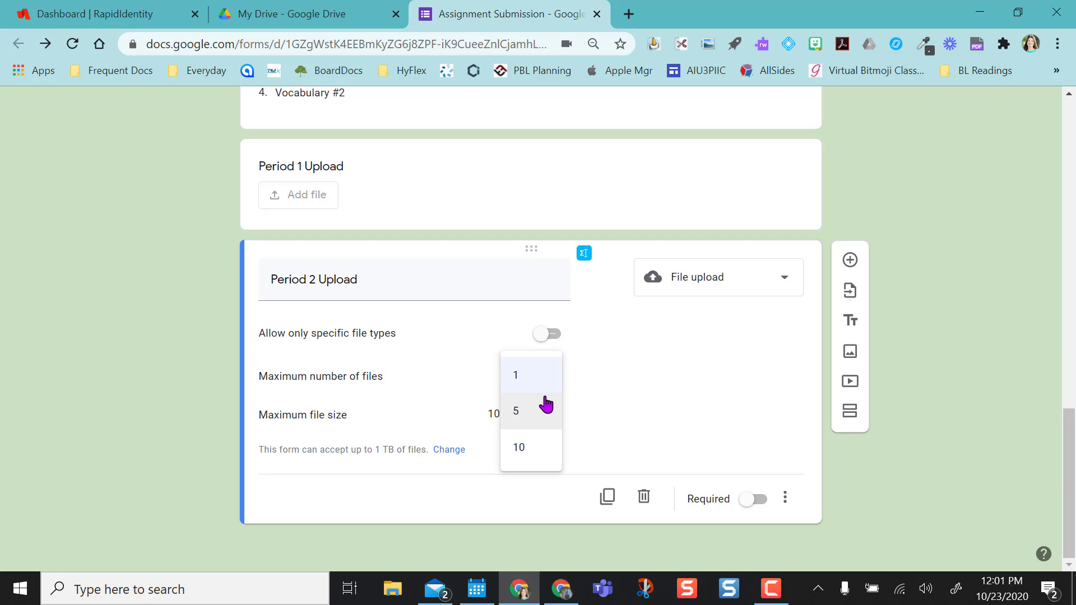
left_click(523, 413)
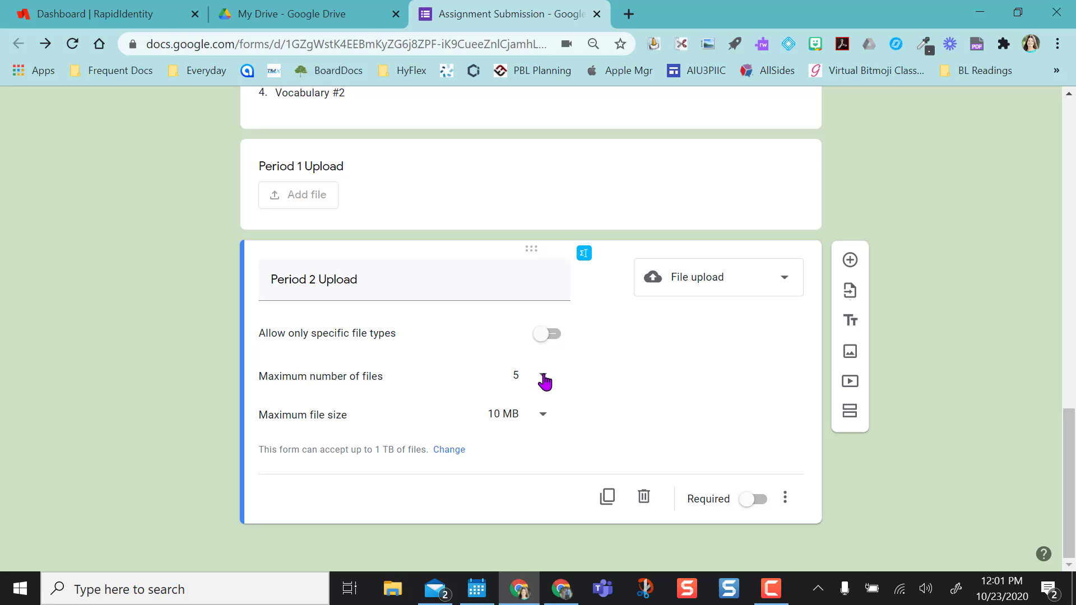
left_click(542, 424)
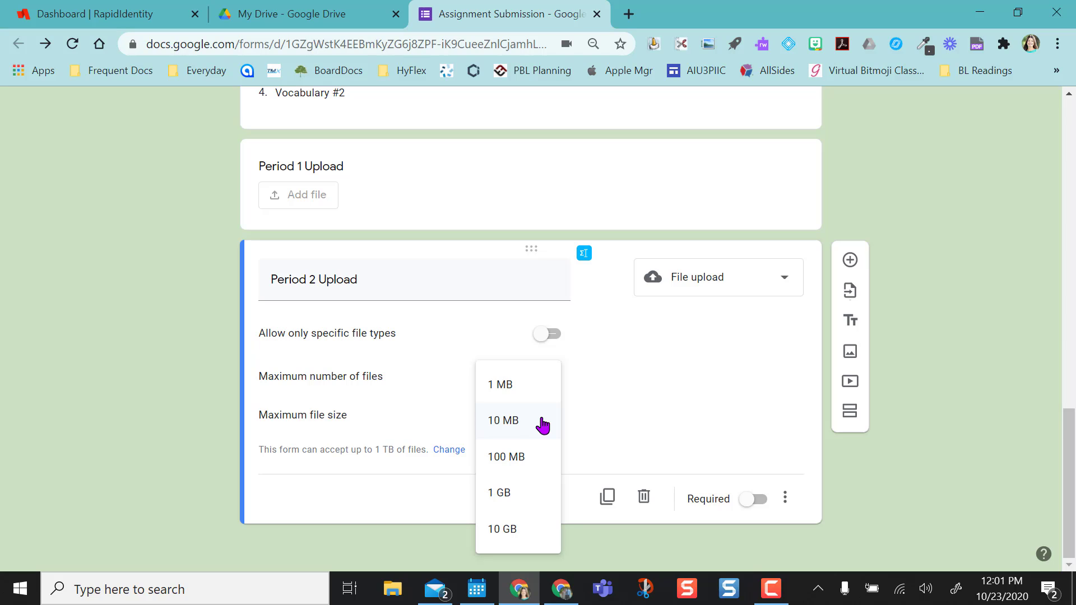
left_click(523, 495)
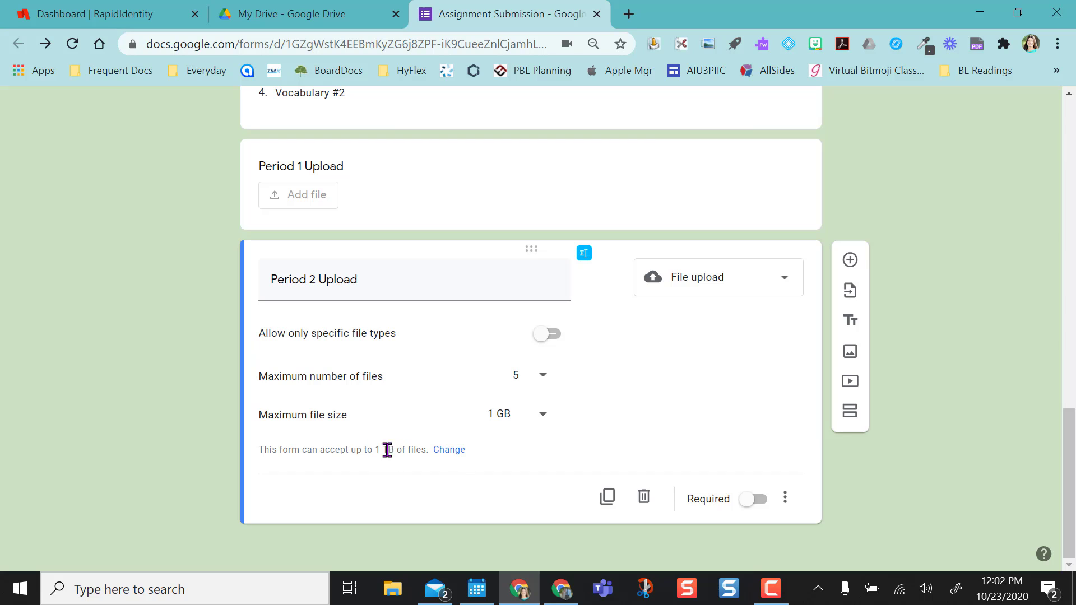
left_click(450, 452)
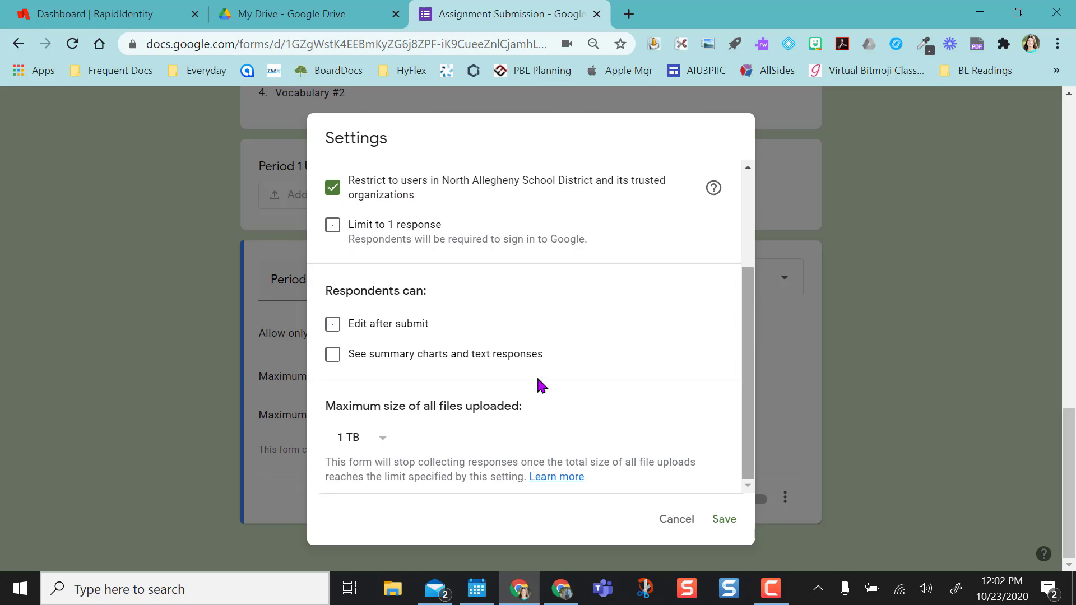
left_click(386, 444)
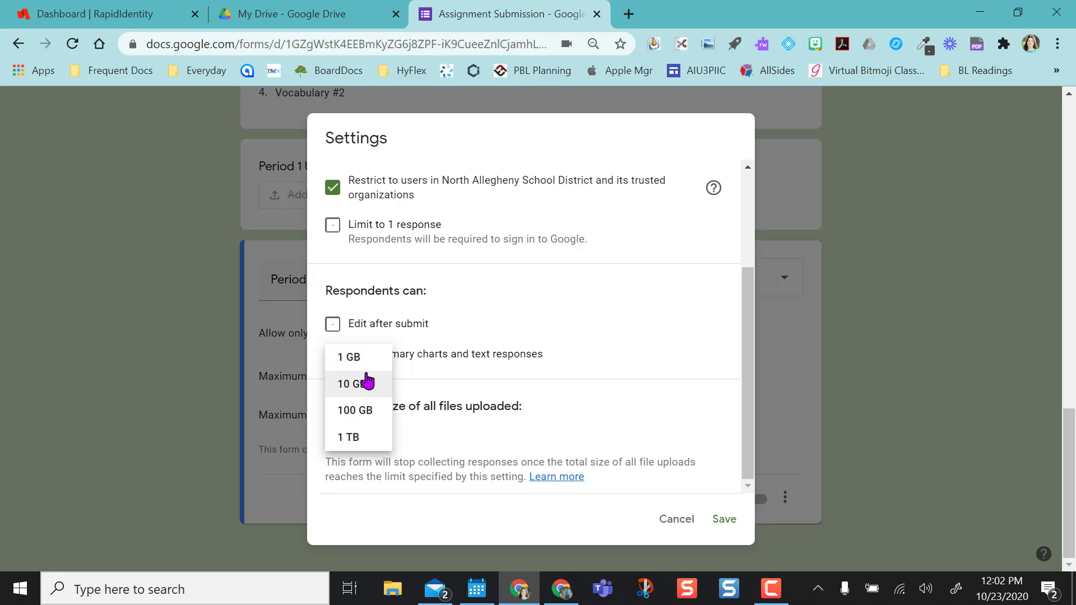
left_click(381, 444)
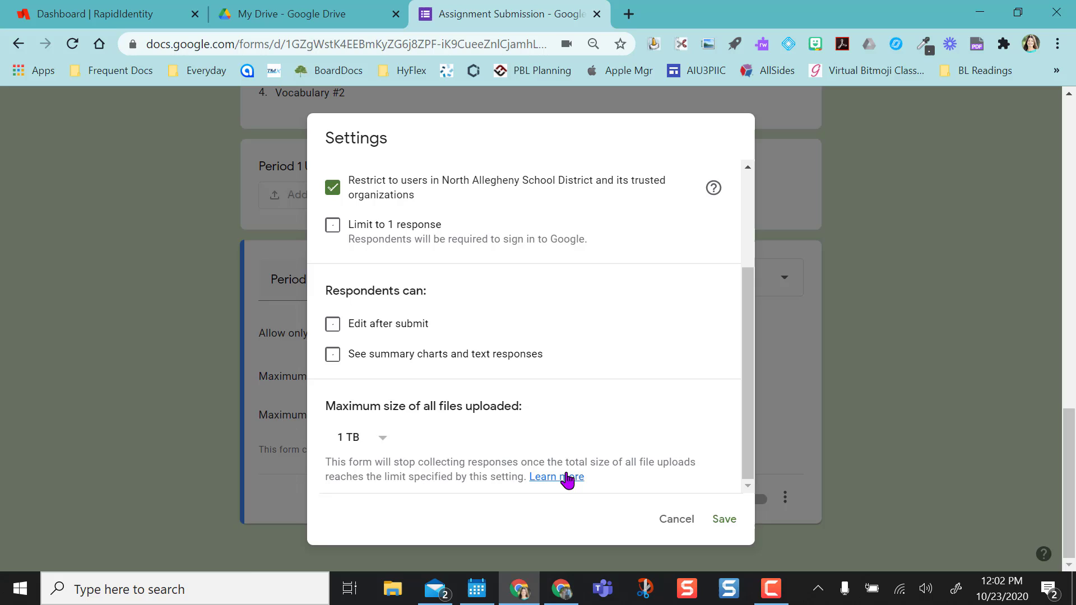
left_click(726, 523)
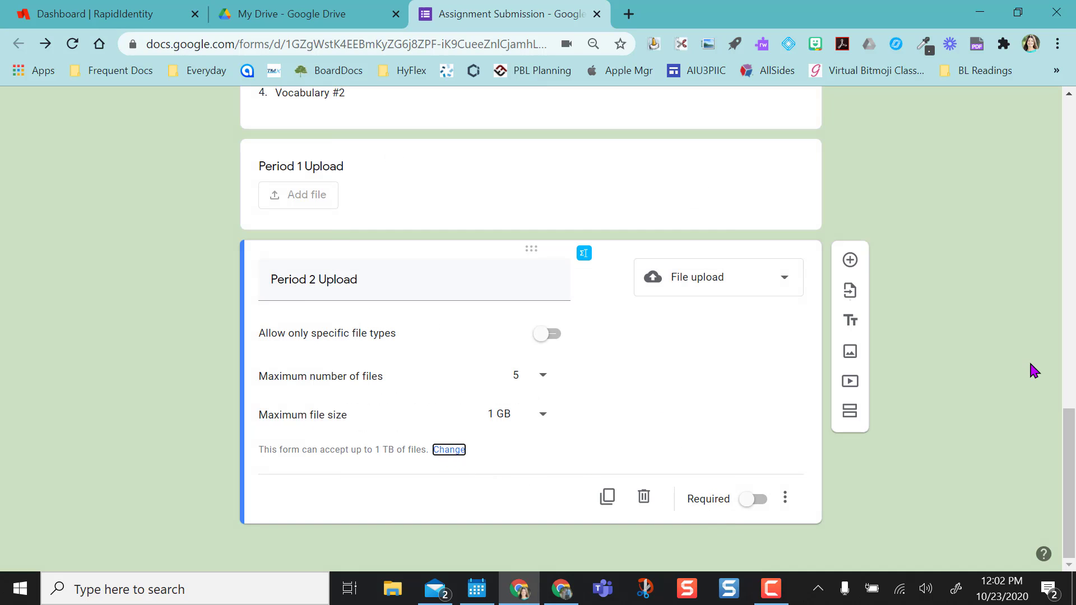
left_click_drag(1068, 427, 1072, 126)
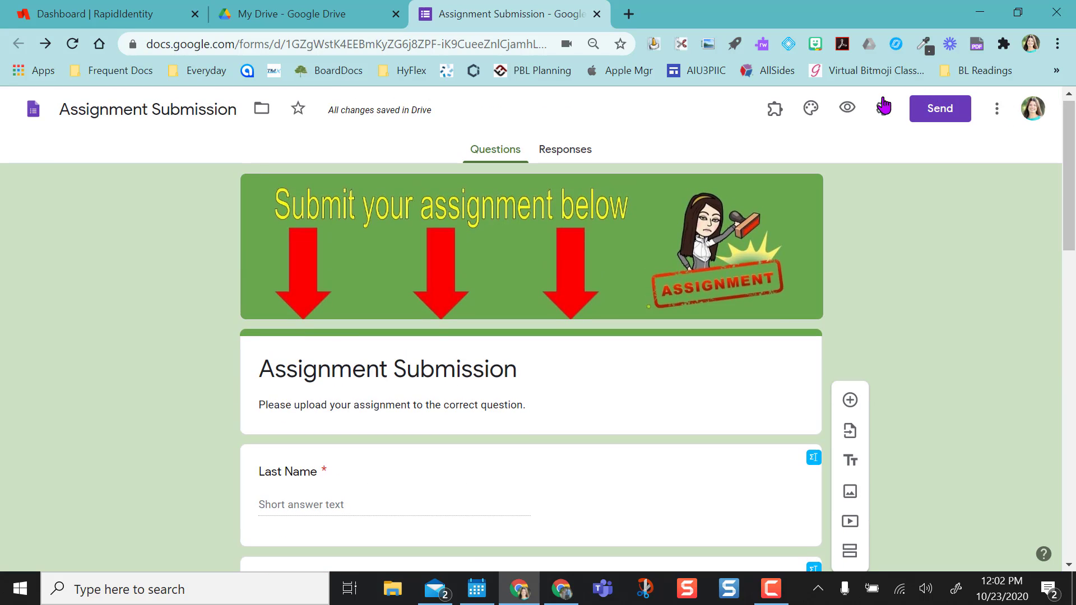
left_click(884, 111)
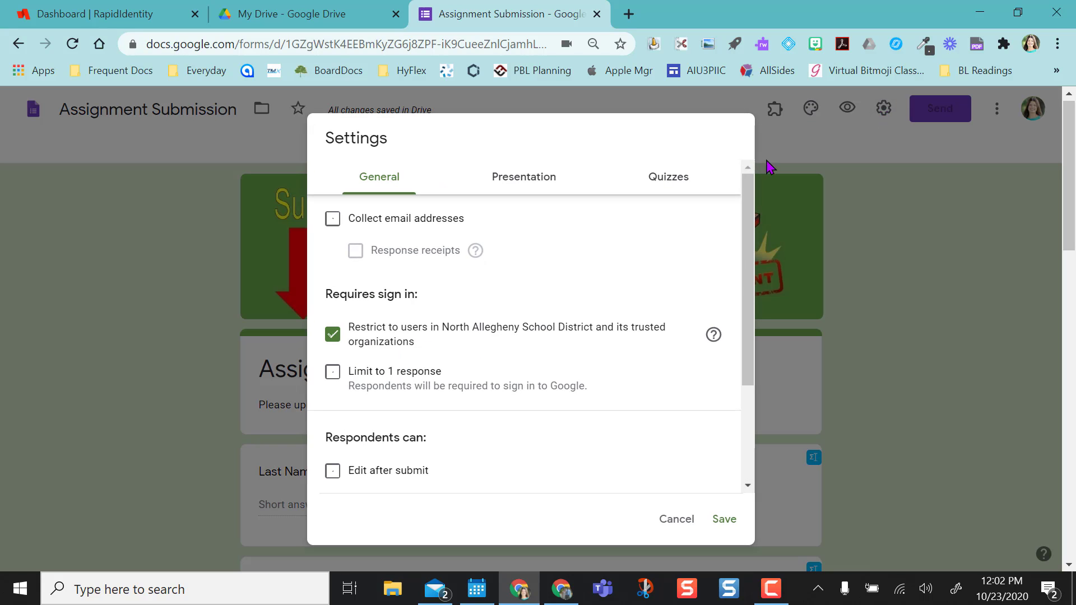
scroll(751, 377, "down", 3)
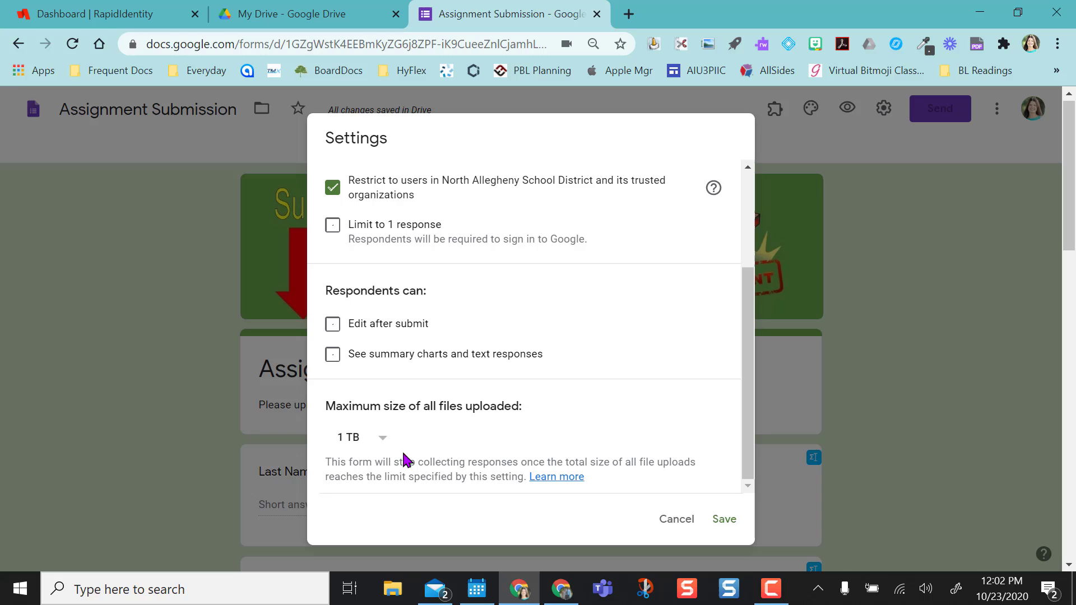
left_click(677, 520)
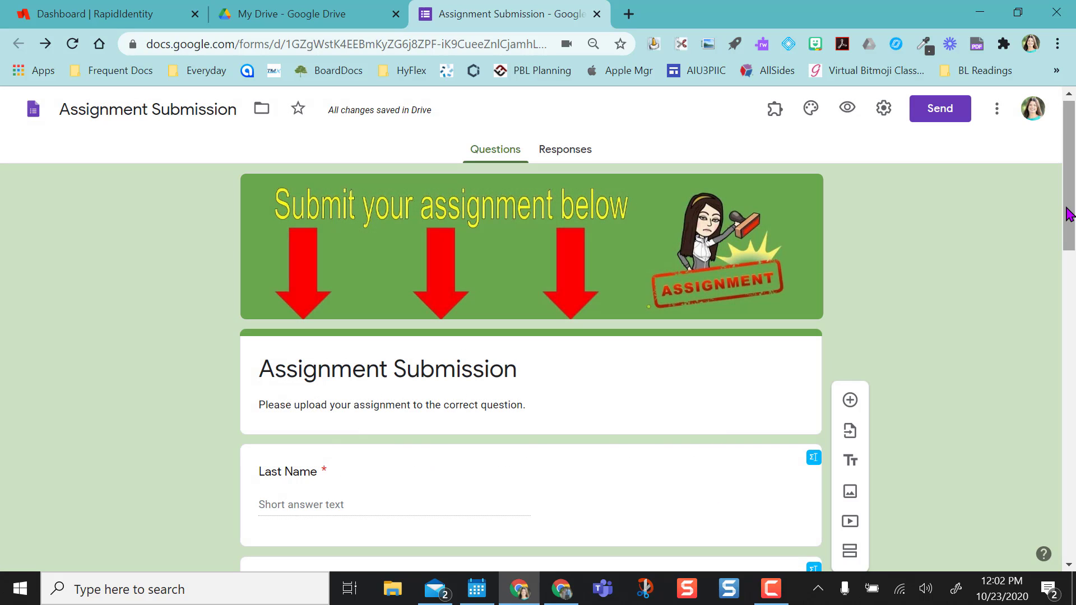
left_click_drag(1069, 210, 1073, 522)
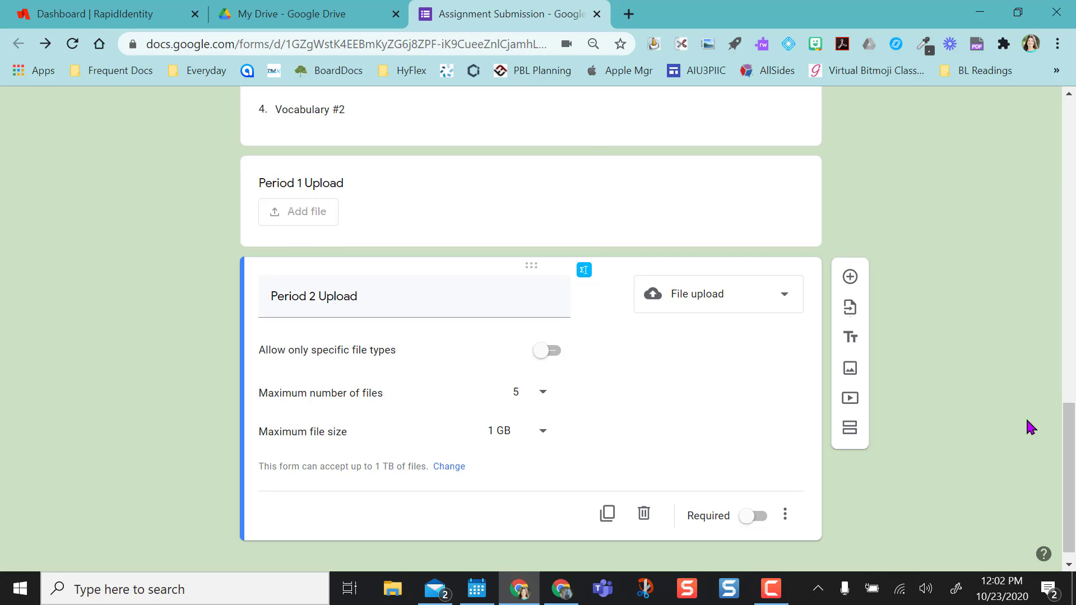
scroll(1064, 241, "up", 1)
scroll(1063, 242, "up", 10)
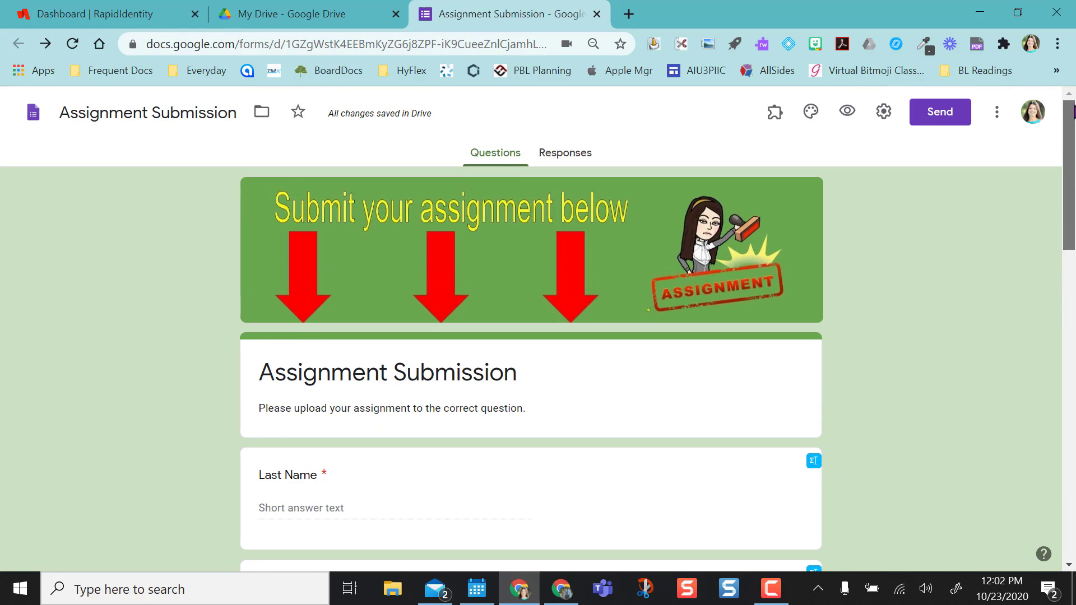
- Preview the form as a respondent, try Add file on Period 2 Upload, and cancel the upload
left_click(847, 120)
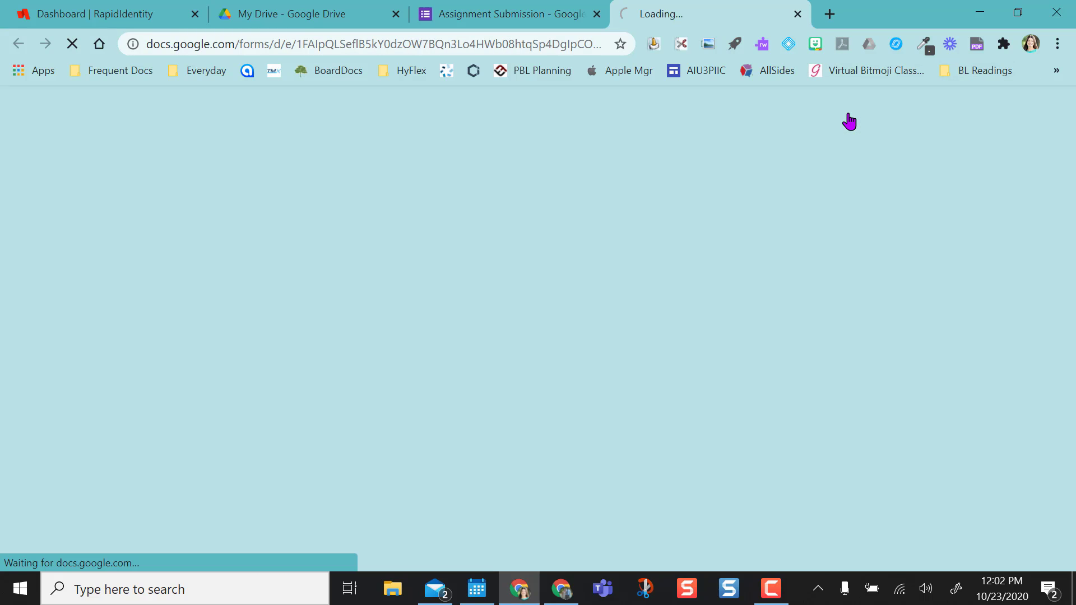
scroll(1074, 303, "down", 2)
scroll(1074, 302, "down", 2)
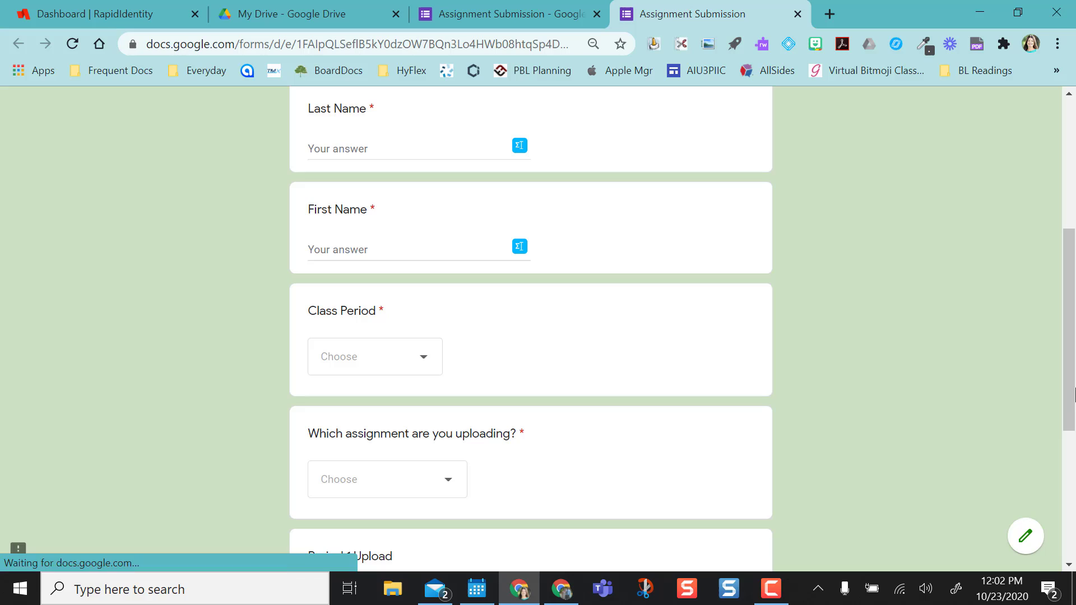
scroll(1070, 345, "down", 4)
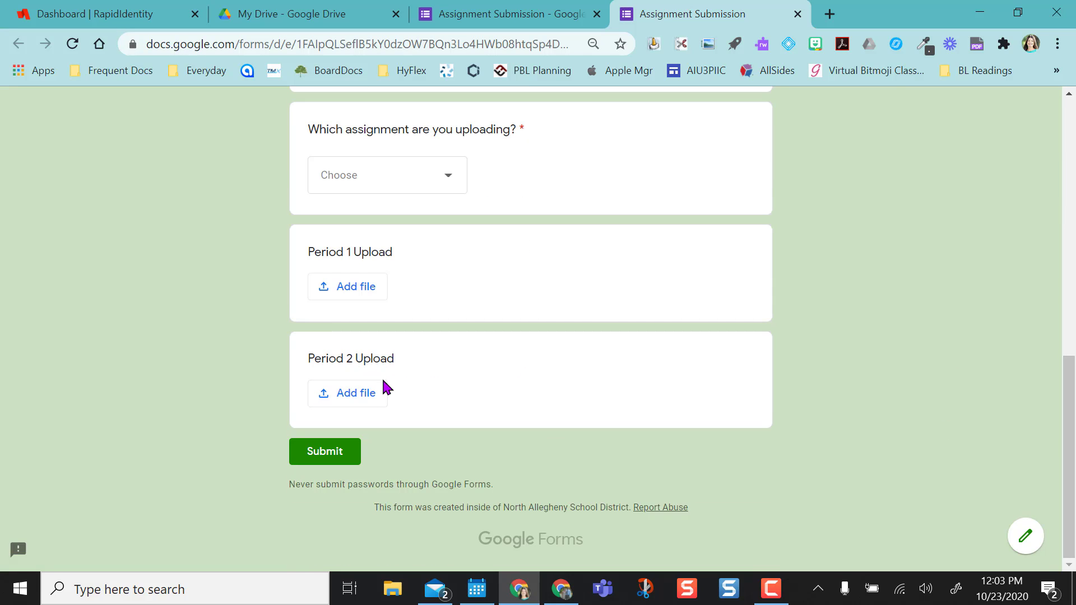
left_click(368, 404)
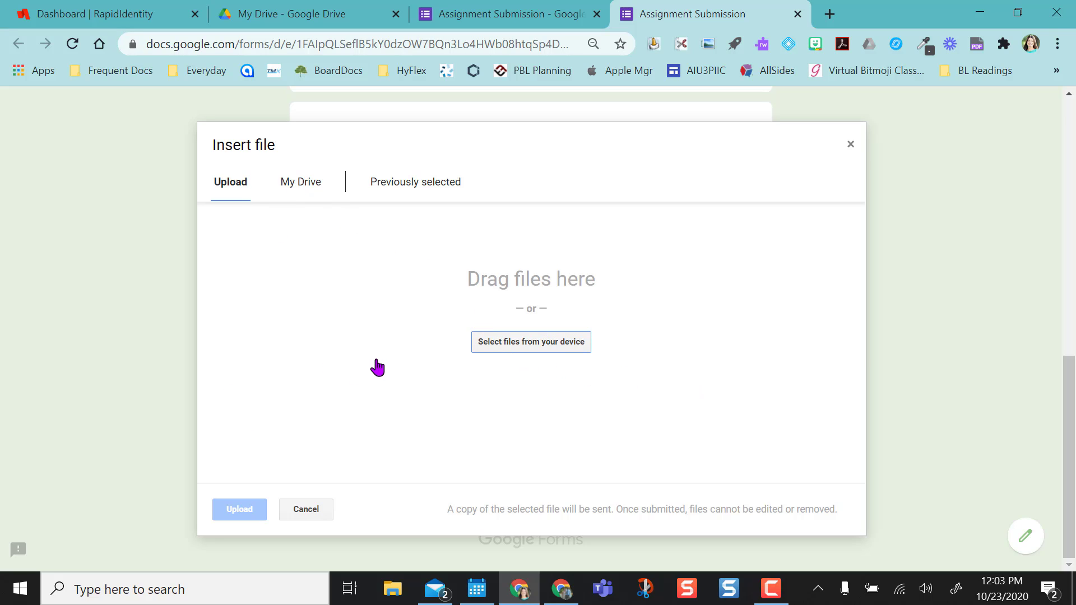
left_click(306, 511)
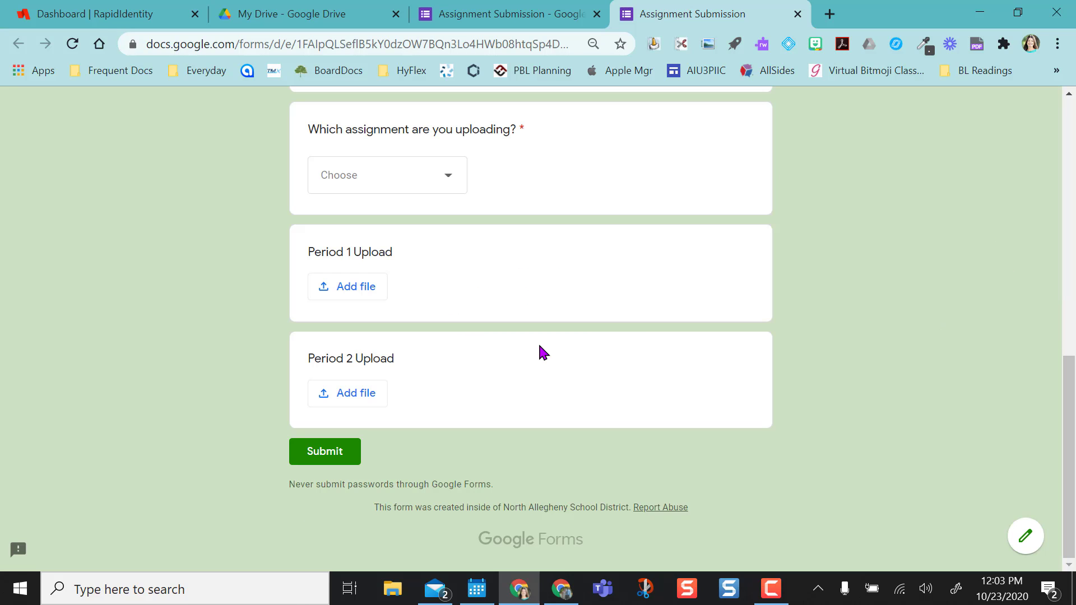
- In Drive, browse Test Area > Assignment Submission (File responses), check the empty Period 2 Upload folder, and go back
left_click(331, 18)
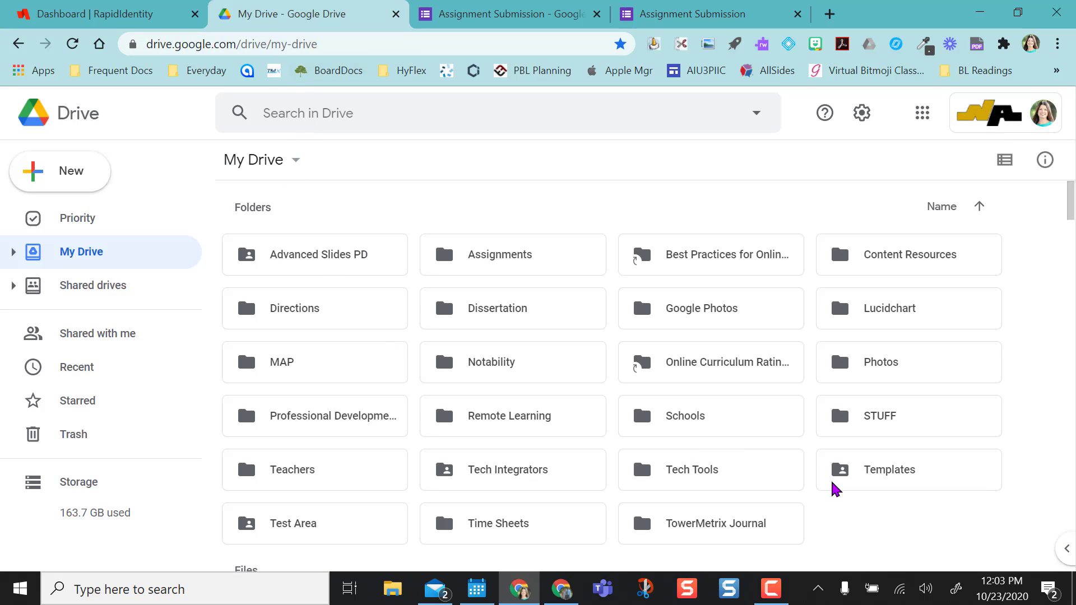
double_click(377, 534)
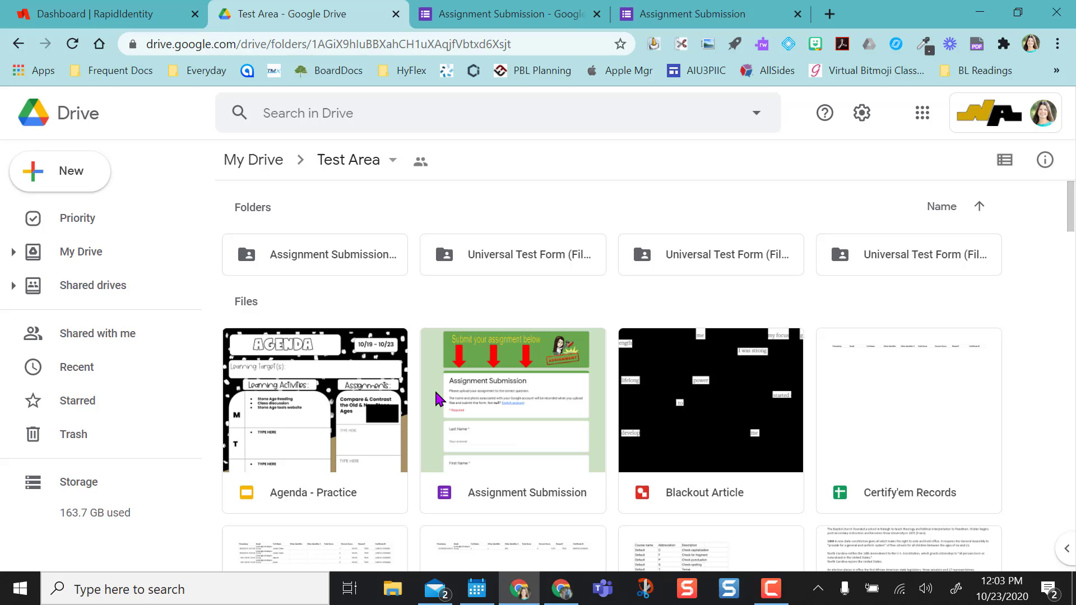
double_click(332, 256)
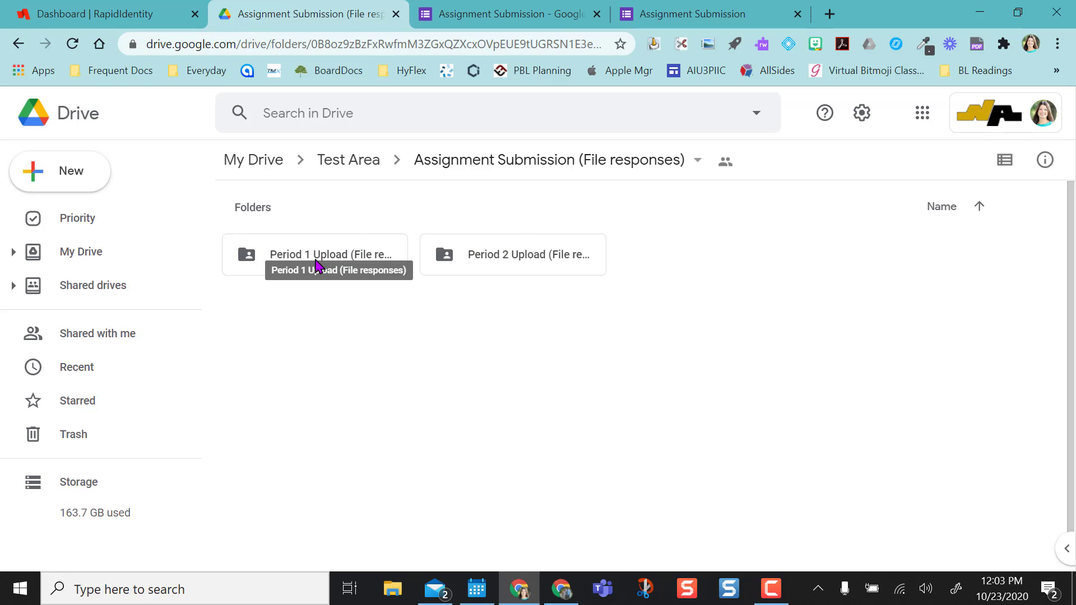
double_click(515, 260)
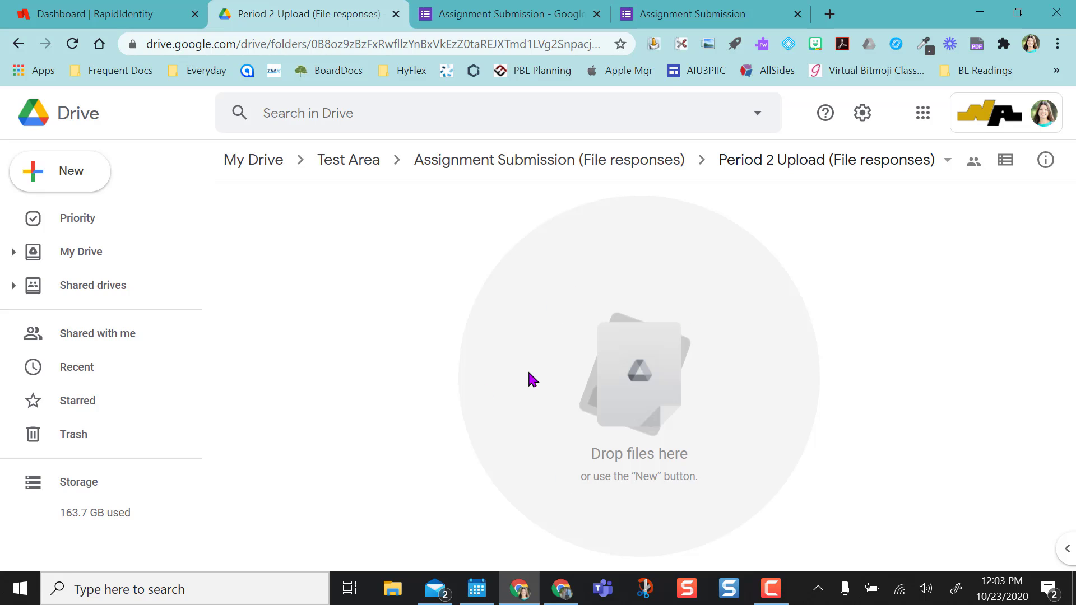
left_click(550, 161)
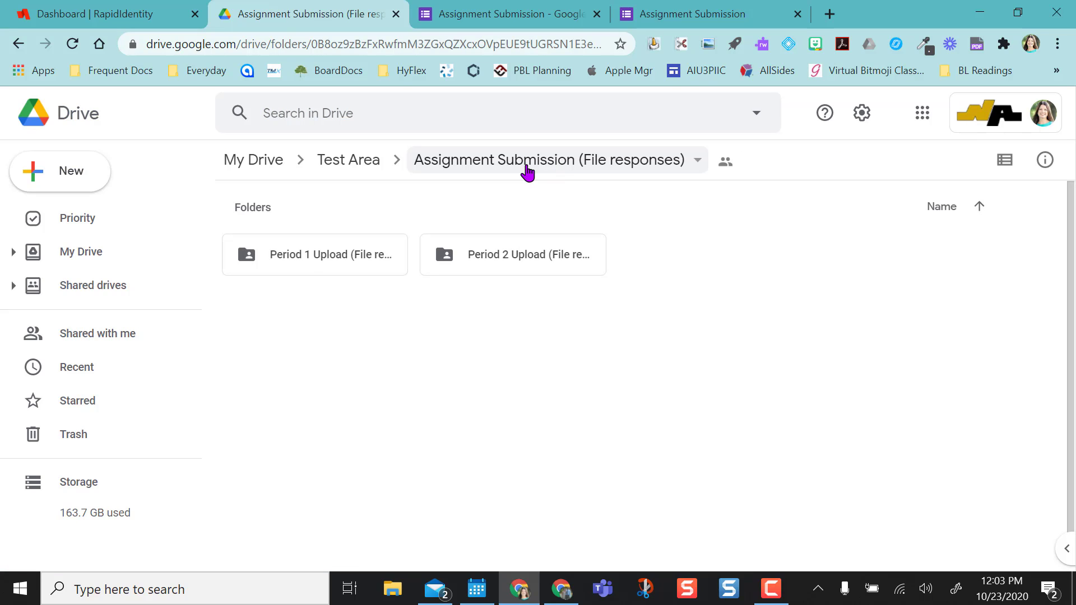